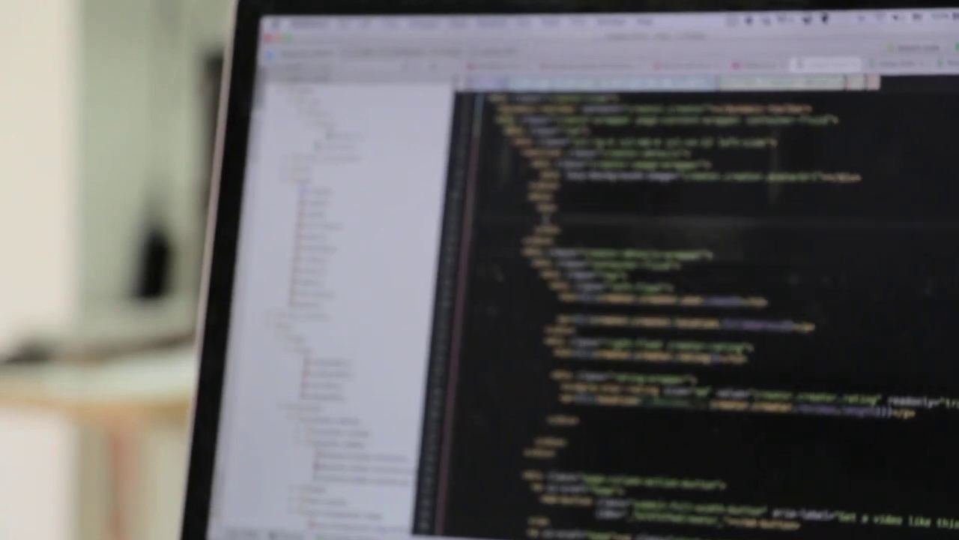
{"action": "type", "text": "<"}
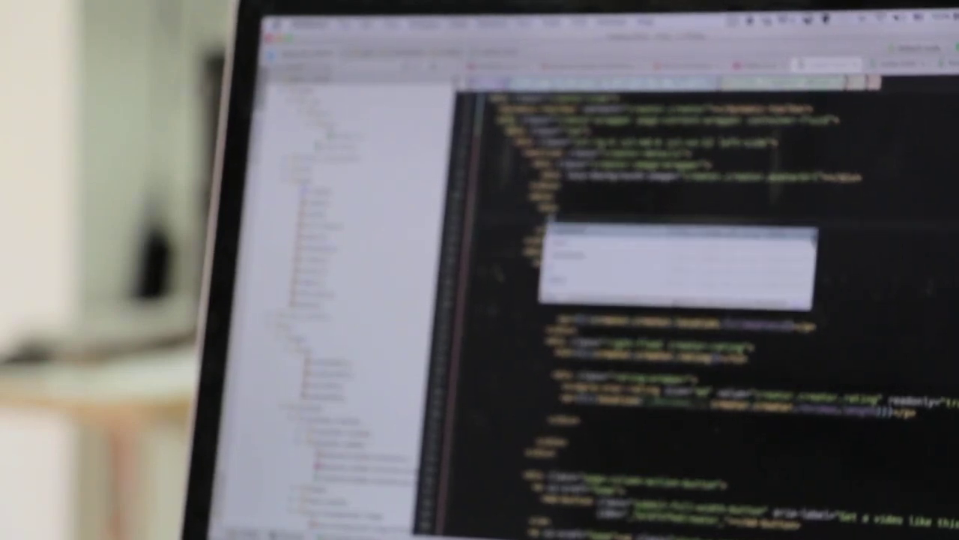
{"action": "type", "text": "div"}
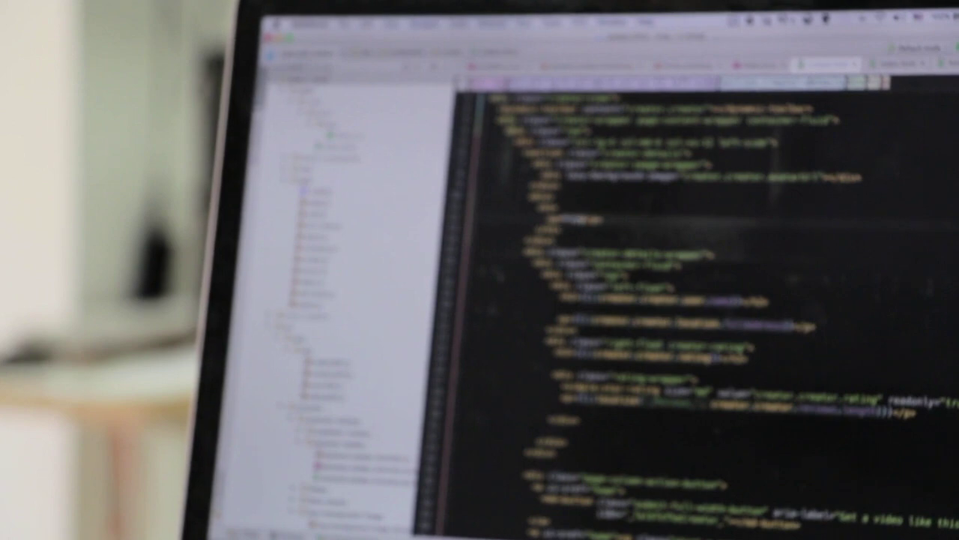
{"action": "type", "text": " class="}
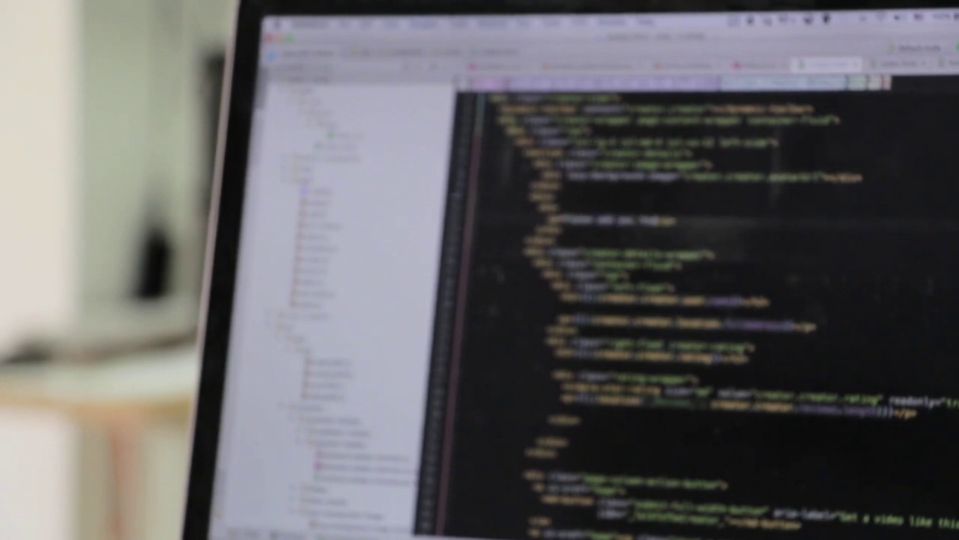
{"action": "type", "text": "favorite"}
{"action": "key", "text": "Return"}
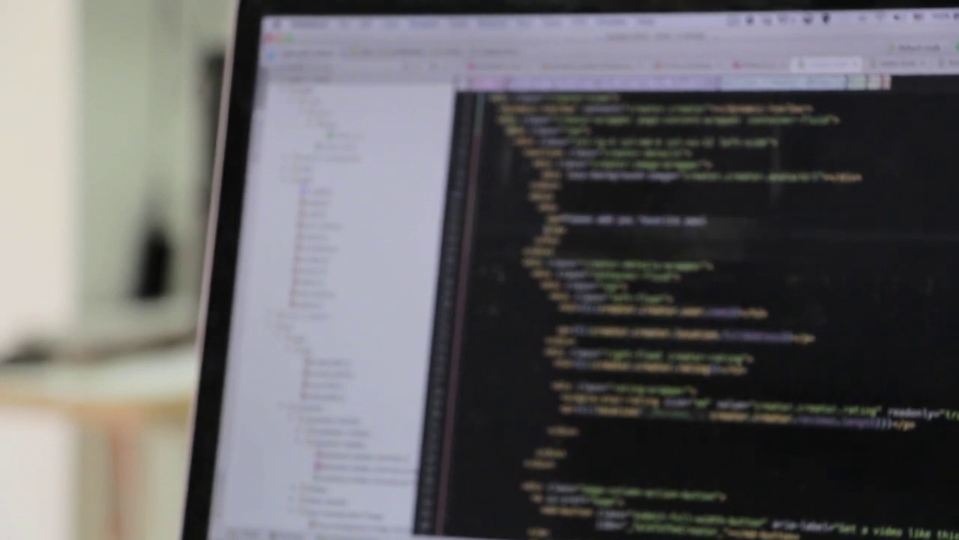
{"action": "type", "text": "</div>"}
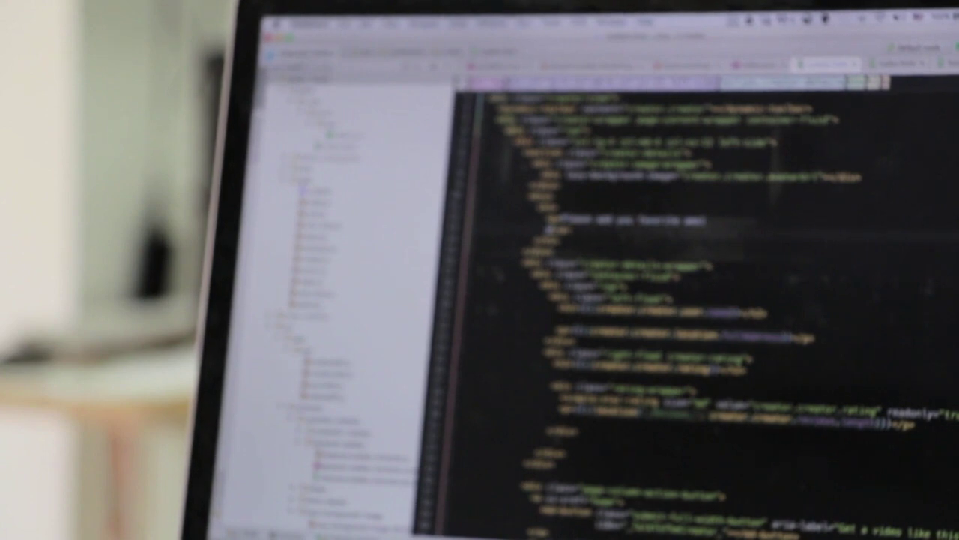